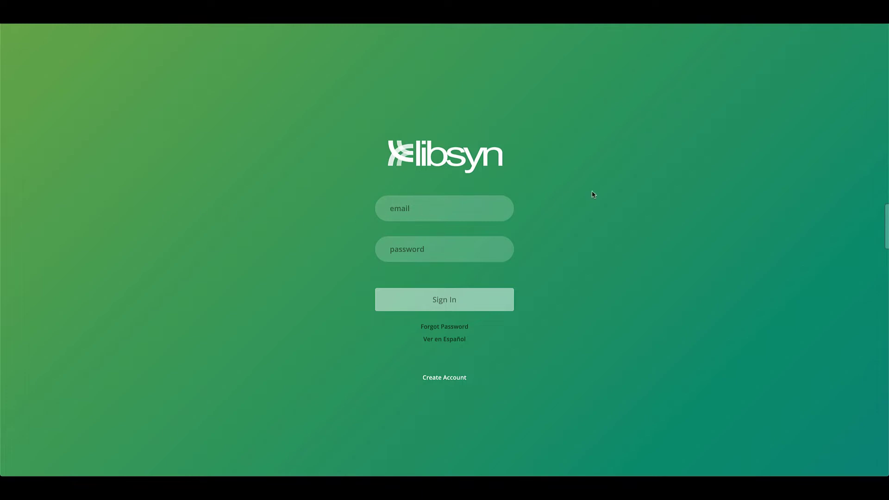
Sign in to the podcast hosting account with the account e-mail and password
{"action": "left_click", "coordinate": [850, 98]}
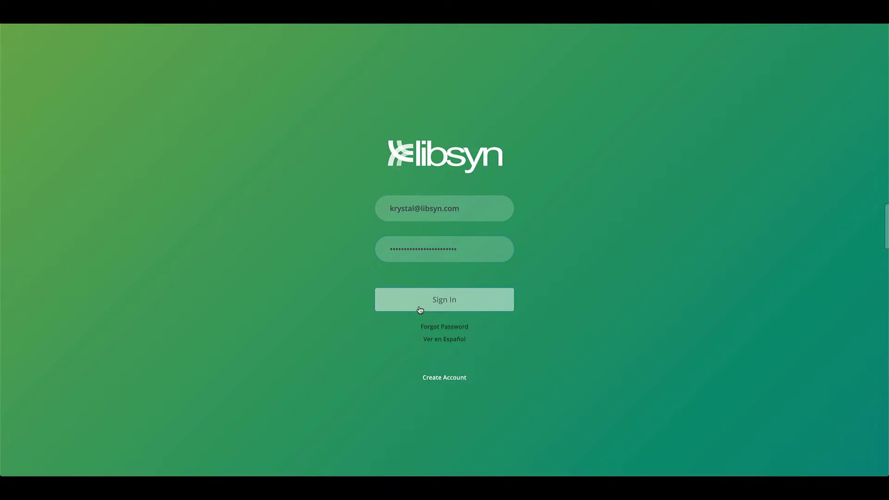
{"action": "left_click", "coordinate": [420, 309]}
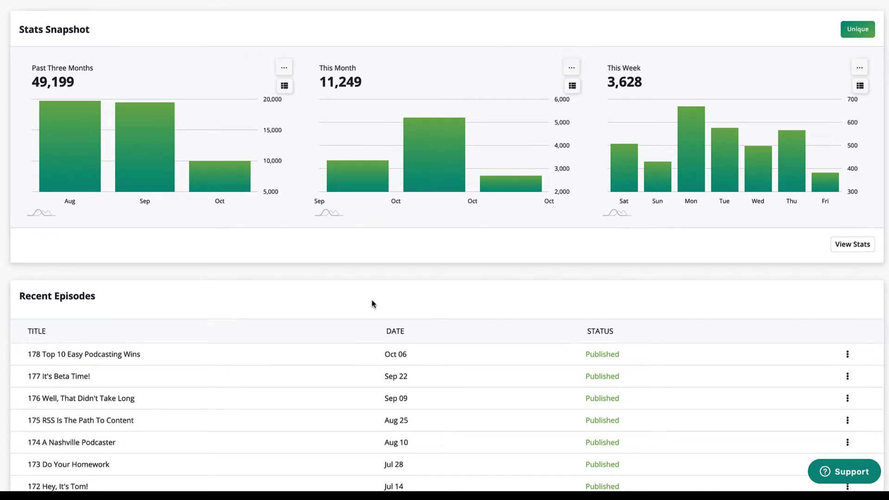
Examine the Stats Snapshot charts, viewing This Month as a table and as a chart again, and check its export options
{"action": "mouse_move", "coordinate": [524, 185]}
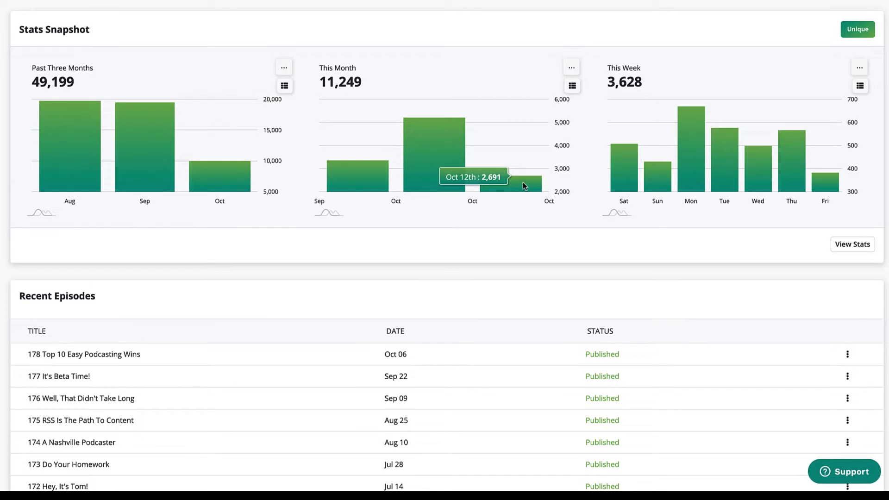
{"action": "mouse_move", "coordinate": [665, 178]}
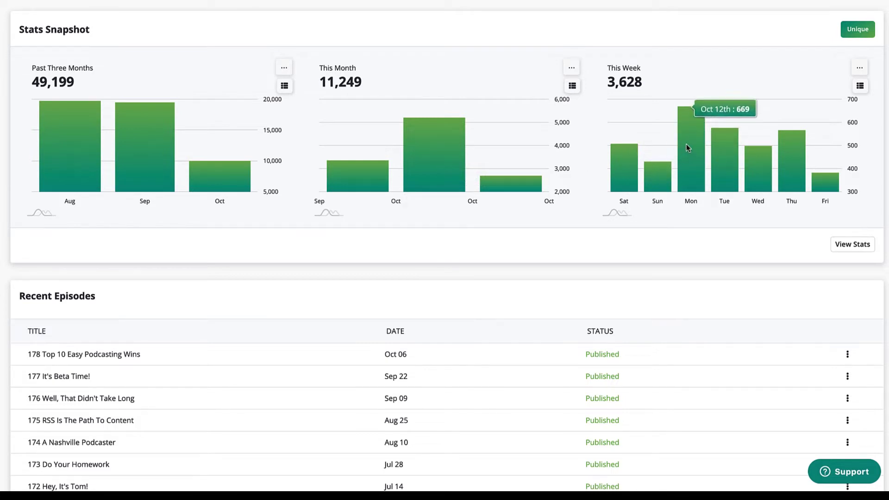
{"action": "left_click", "coordinate": [579, 86]}
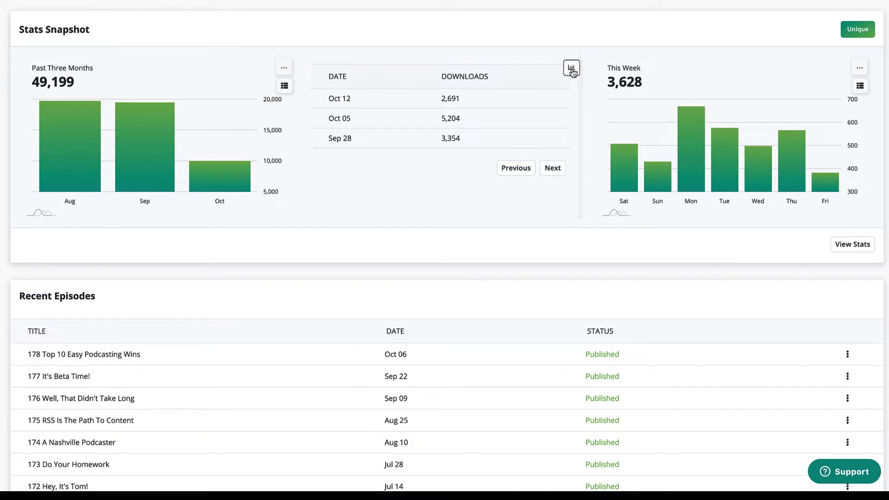
{"action": "left_click", "coordinate": [573, 67]}
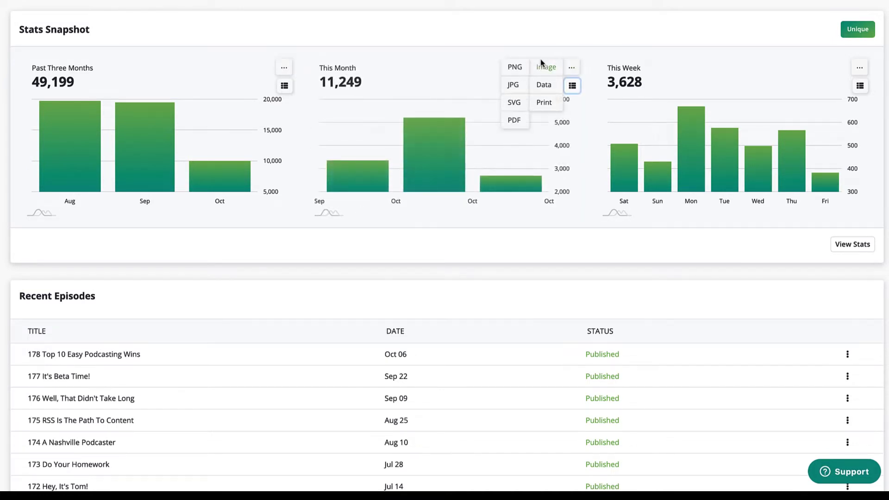
{"action": "mouse_move", "coordinate": [546, 90]}
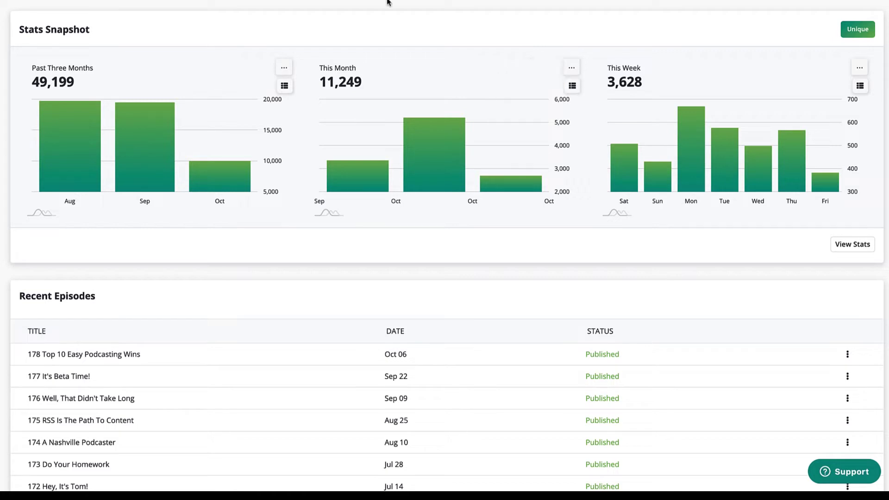
Open the full podcast statistics and show the Total Downloads chart by week
{"action": "left_click", "coordinate": [866, 249]}
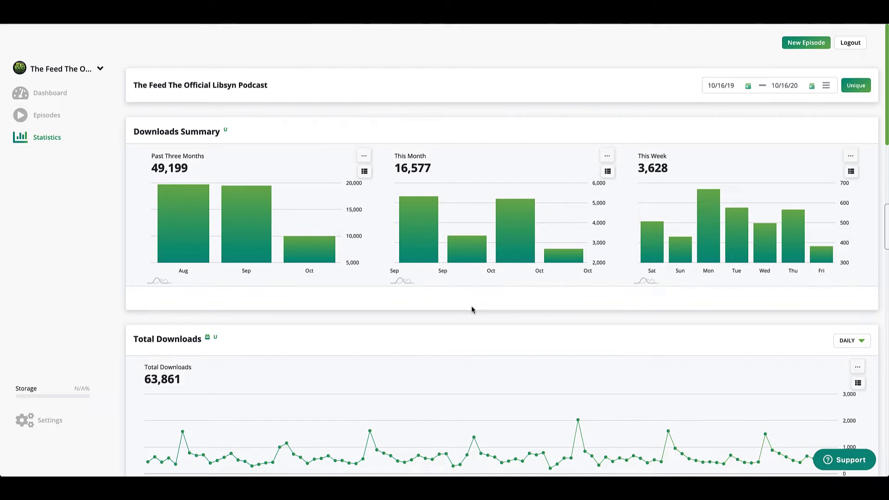
{"action": "scroll", "coordinate": [472, 306], "scroll_direction": "down", "scroll_amount": 2}
{"action": "scroll", "coordinate": [472, 309], "scroll_direction": "down", "scroll_amount": 1}
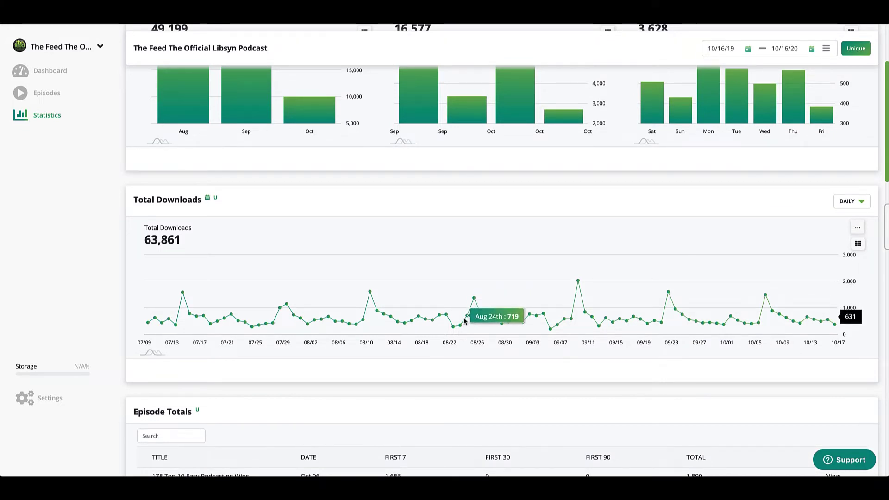
{"action": "left_click", "coordinate": [864, 203]}
{"action": "left_click", "coordinate": [855, 233]}
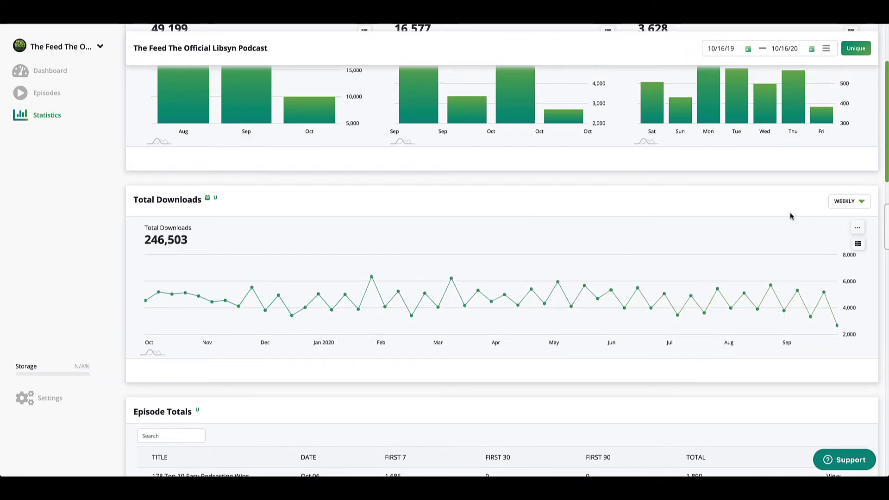
Show the Total Downloads chart by month and return it to the daily view
{"action": "left_click", "coordinate": [863, 203]}
{"action": "left_click", "coordinate": [851, 220]}
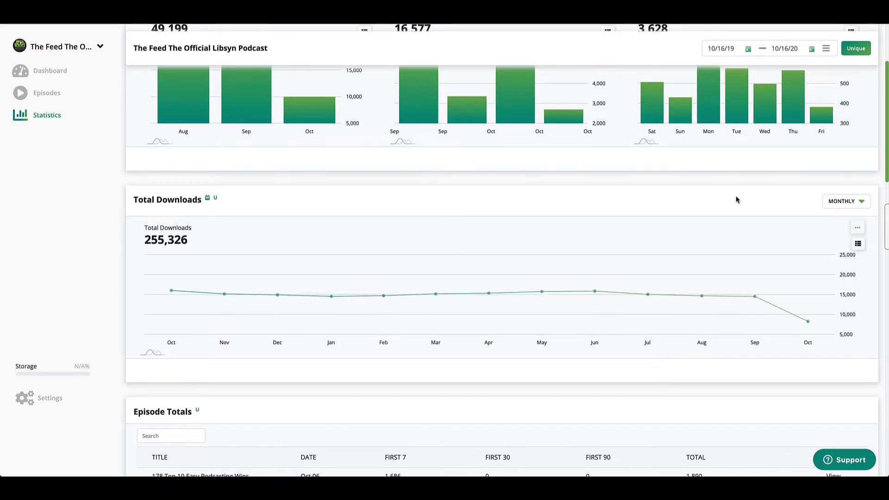
{"action": "left_click", "coordinate": [845, 203]}
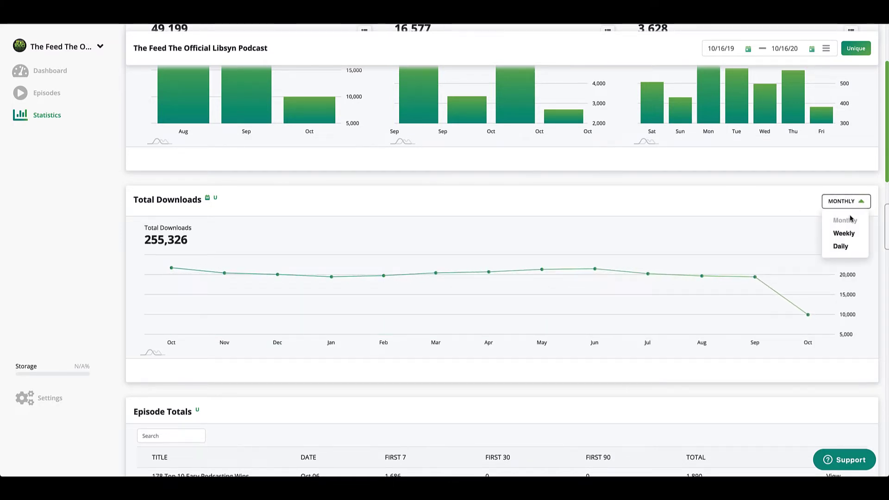
{"action": "left_click", "coordinate": [846, 247]}
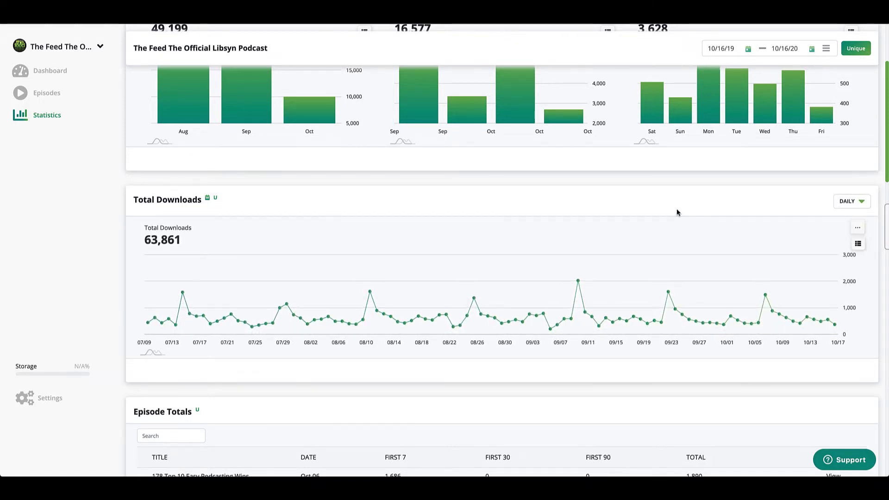
View the per-episode download list for the September 9 peak in the Total Downloads chart, and close it
{"action": "mouse_move", "coordinate": [578, 284]}
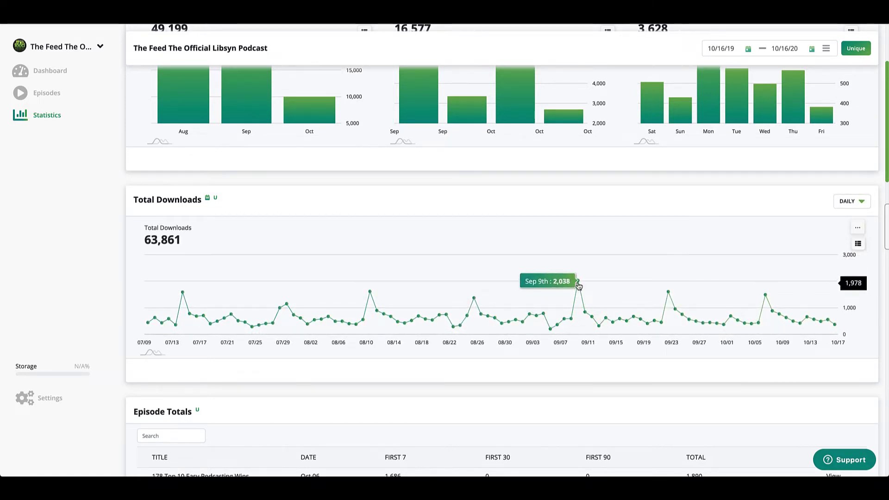
{"action": "left_click", "coordinate": [579, 284]}
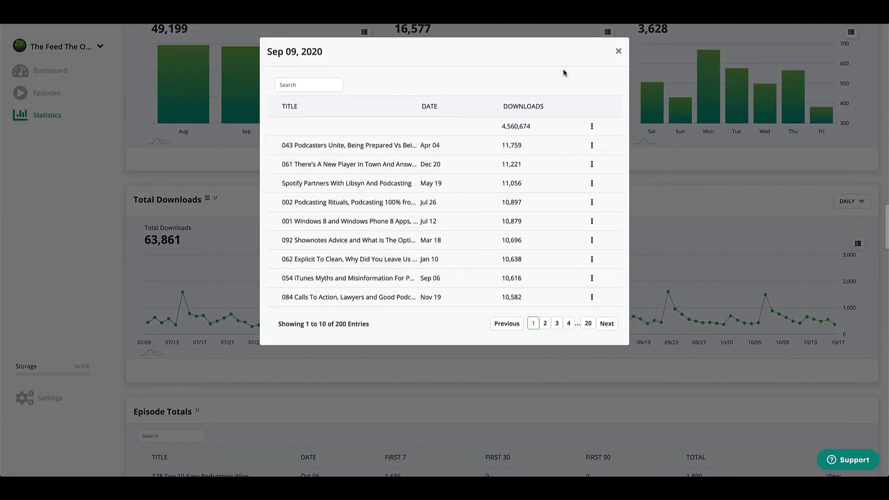
{"action": "left_click", "coordinate": [619, 52]}
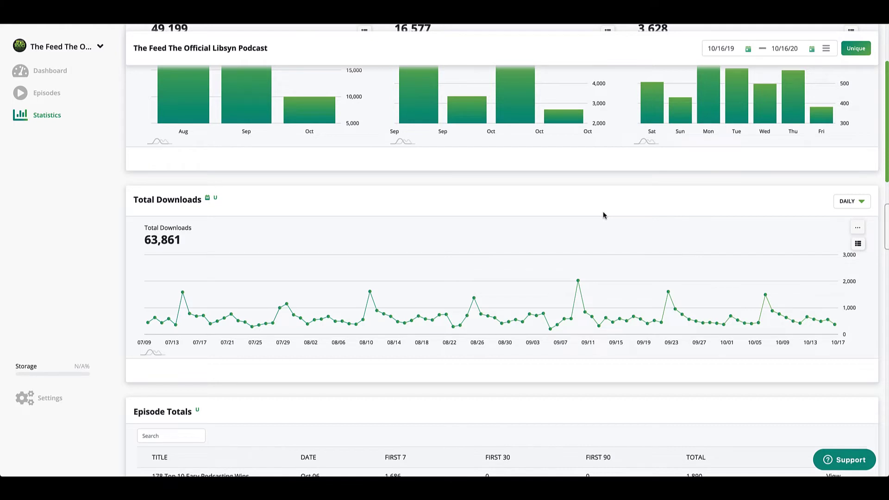
Examine the Episode Totals table and the individual bars of the Last 5 Episodes chart
{"action": "scroll", "coordinate": [111, 292], "scroll_direction": "down", "scroll_amount": 5}
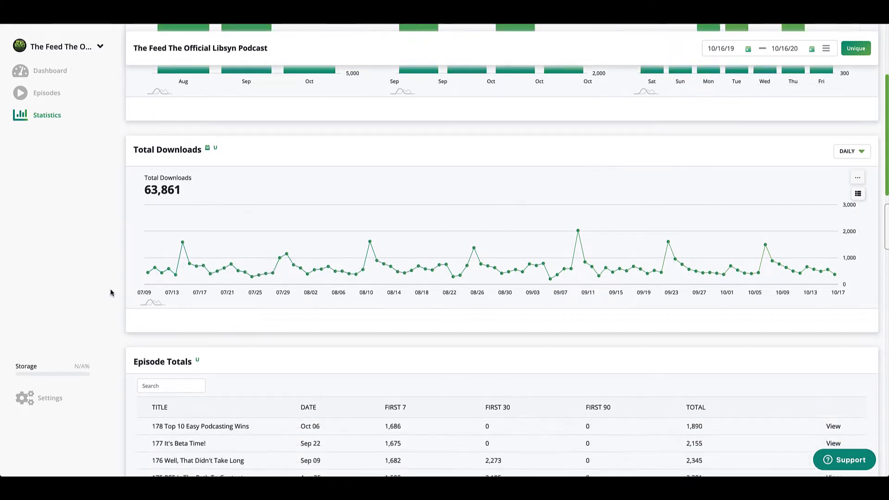
{"action": "scroll", "coordinate": [119, 288], "scroll_direction": "down", "scroll_amount": 1}
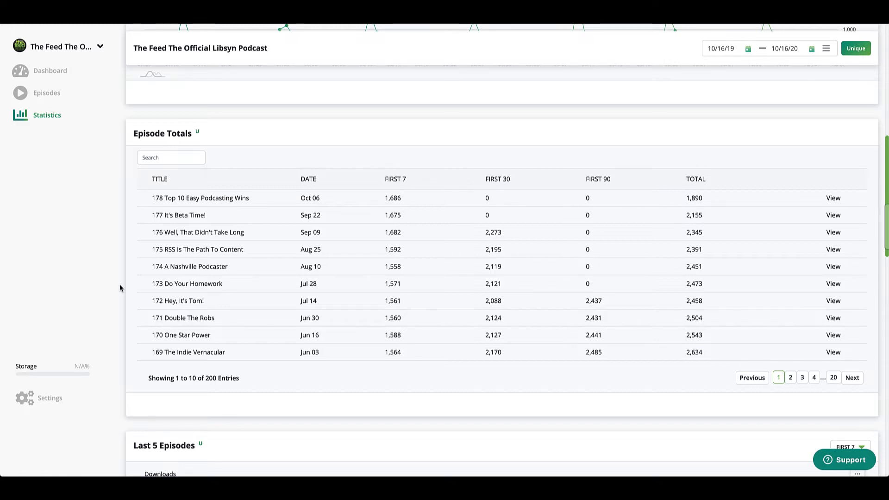
{"action": "scroll", "coordinate": [120, 288], "scroll_direction": "down", "scroll_amount": 5}
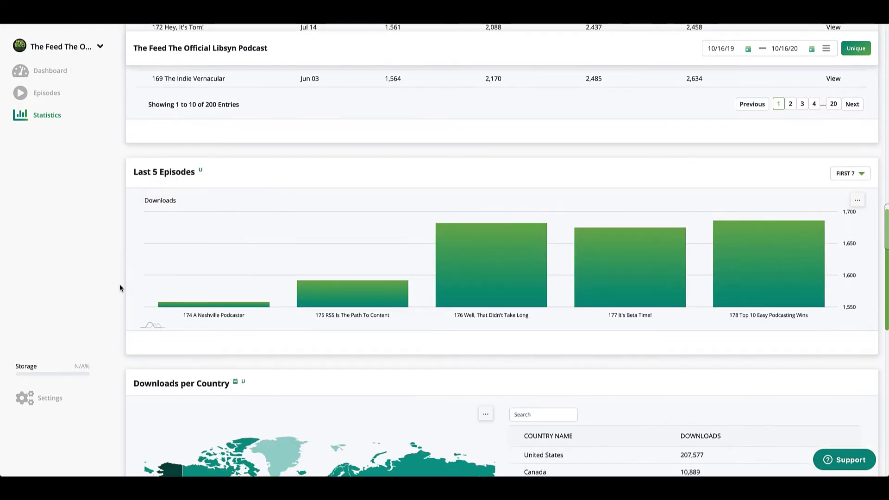
{"action": "mouse_move", "coordinate": [328, 296]}
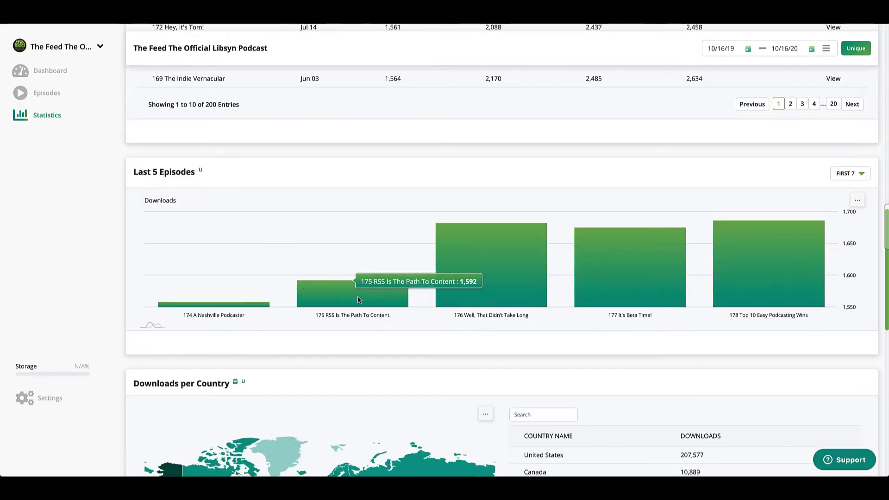
{"action": "mouse_move", "coordinate": [496, 284]}
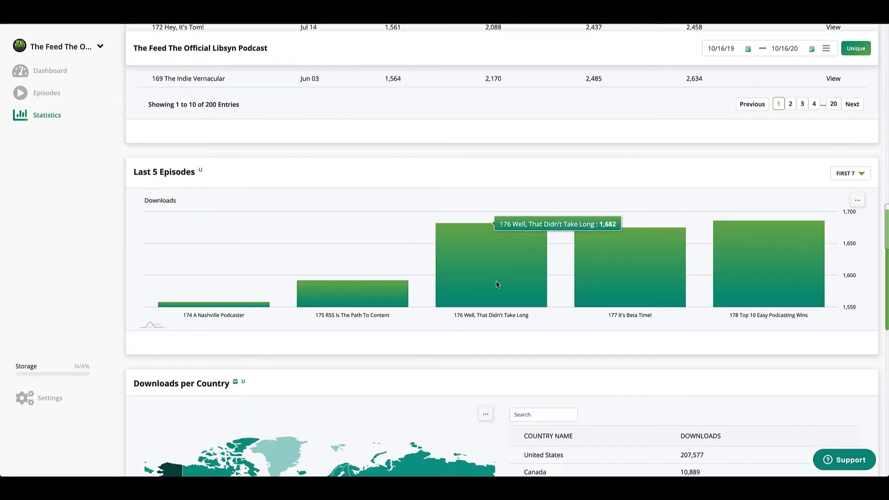
Examine downloads by country on the map, view the Russian Federation's regional breakdown, and return to the world map
{"action": "scroll", "coordinate": [496, 284], "scroll_direction": "down", "scroll_amount": 5}
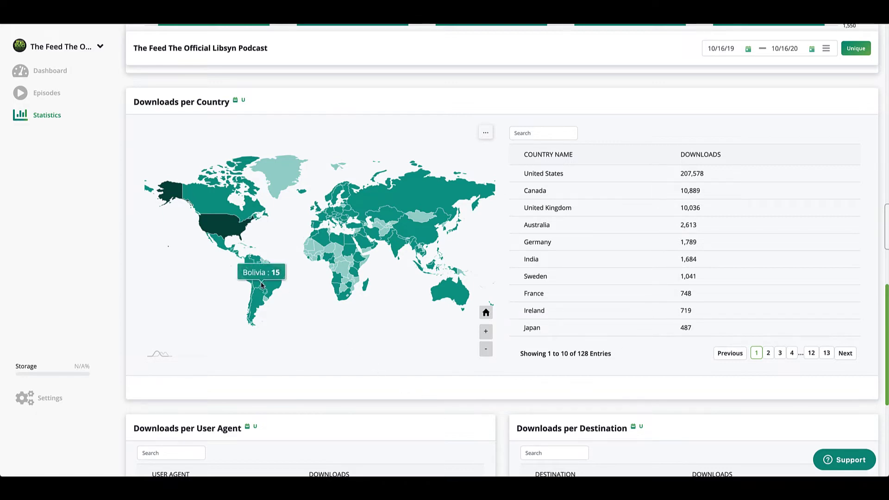
{"action": "mouse_move", "coordinate": [227, 226]}
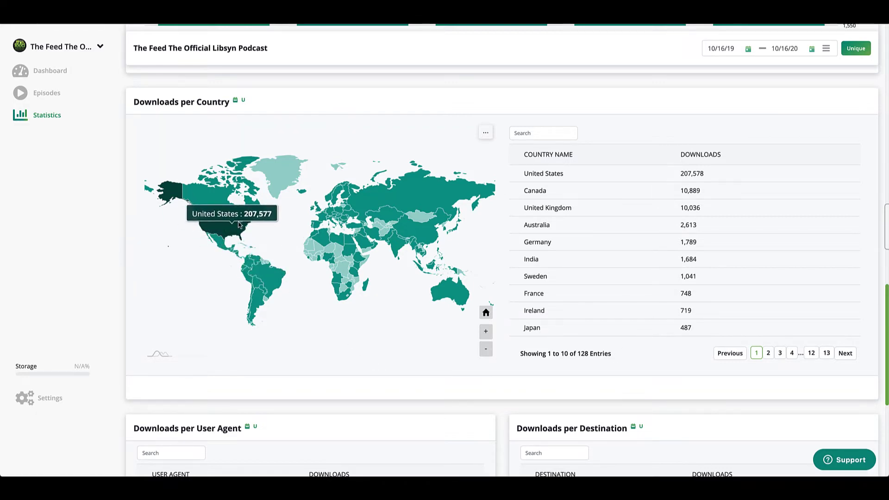
{"action": "mouse_move", "coordinate": [381, 198]}
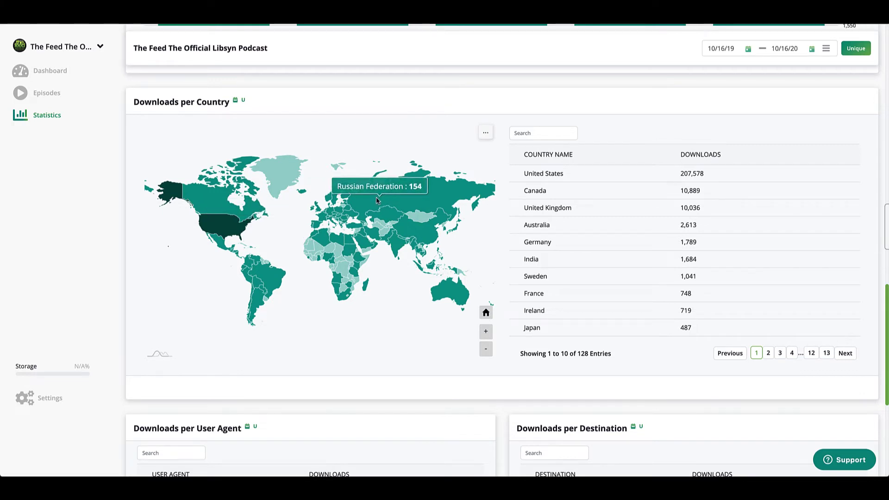
{"action": "left_click", "coordinate": [423, 199]}
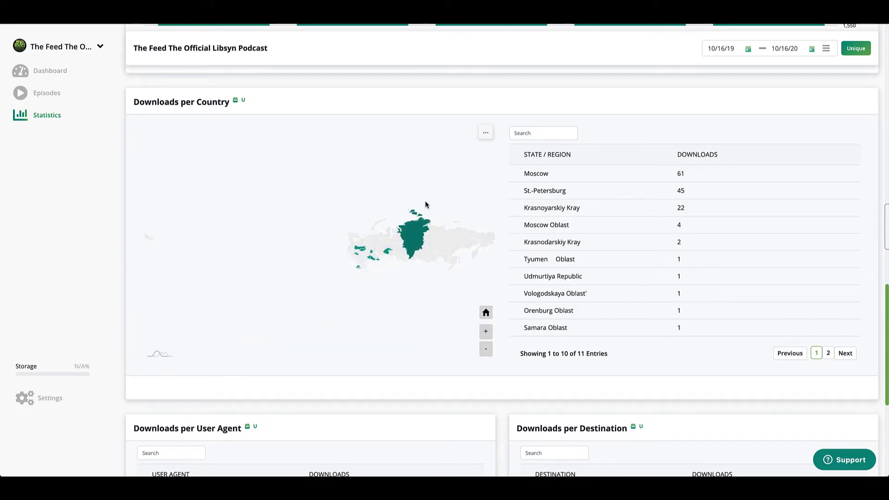
{"action": "left_click", "coordinate": [487, 315]}
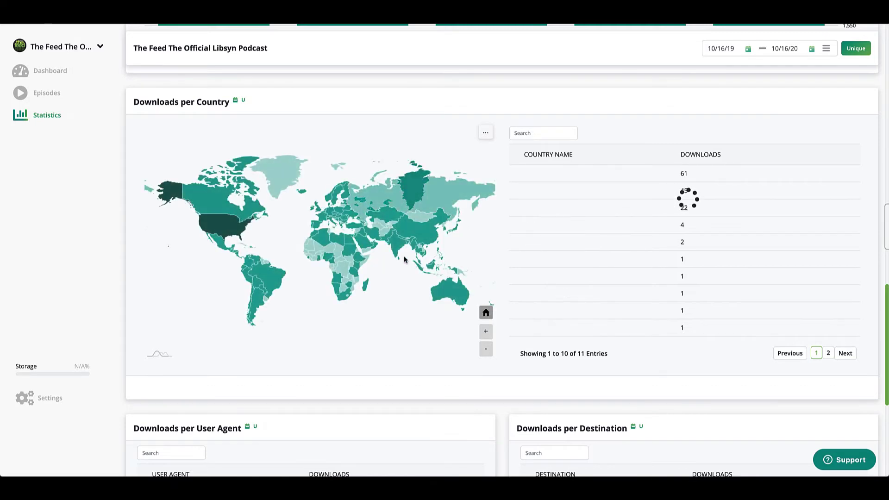
View the United States downloads by state and switch the list to markets
{"action": "left_click", "coordinate": [220, 227]}
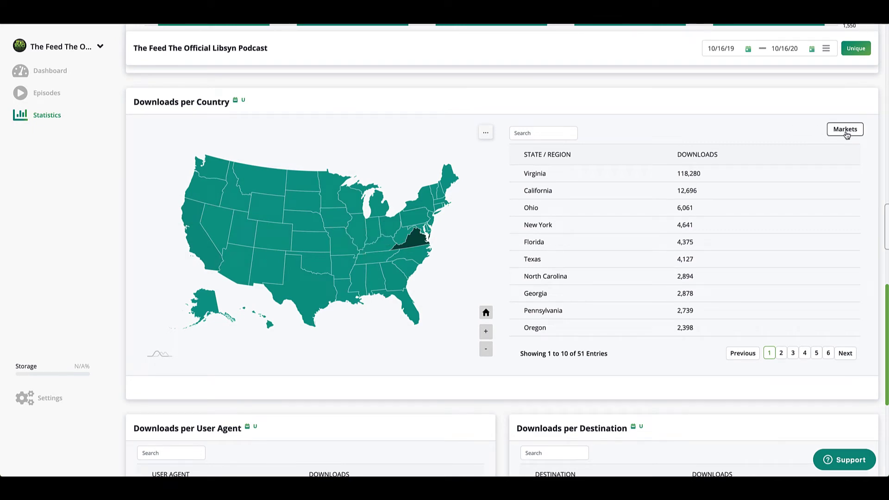
{"action": "left_click", "coordinate": [846, 132]}
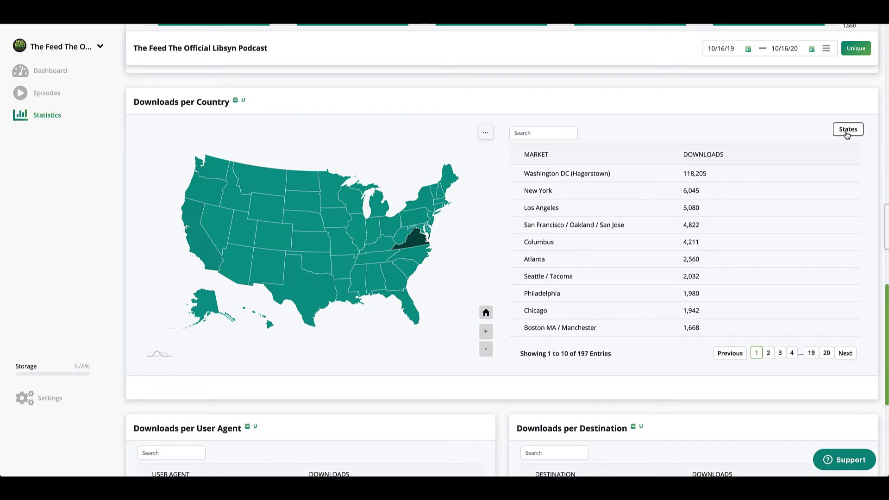
Review the statistics of the Libsyn Classic Feed destination and return to the statistics for the whole podcast
{"action": "scroll", "coordinate": [477, 270], "scroll_direction": "down", "scroll_amount": 4}
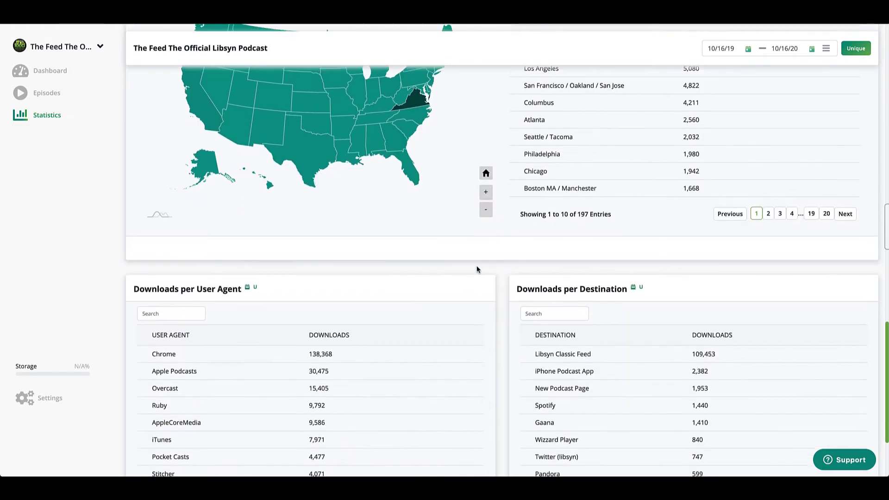
{"action": "scroll", "coordinate": [477, 269], "scroll_direction": "down", "scroll_amount": 3}
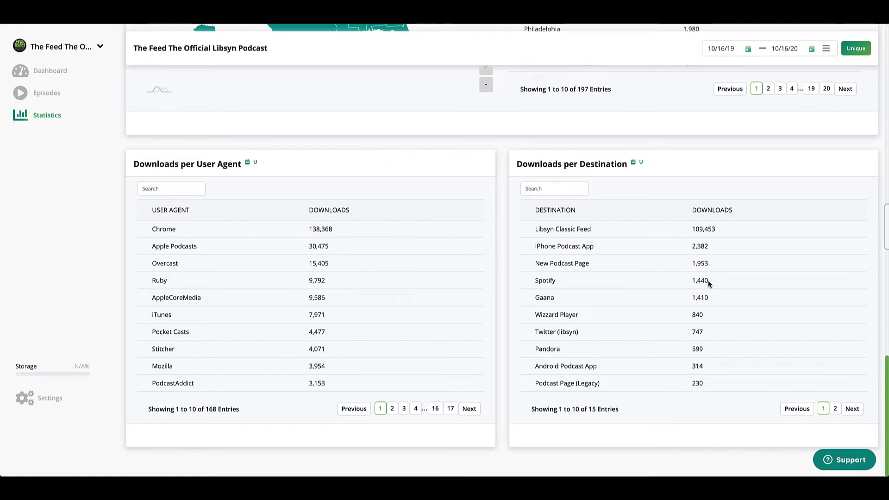
{"action": "left_click", "coordinate": [558, 232]}
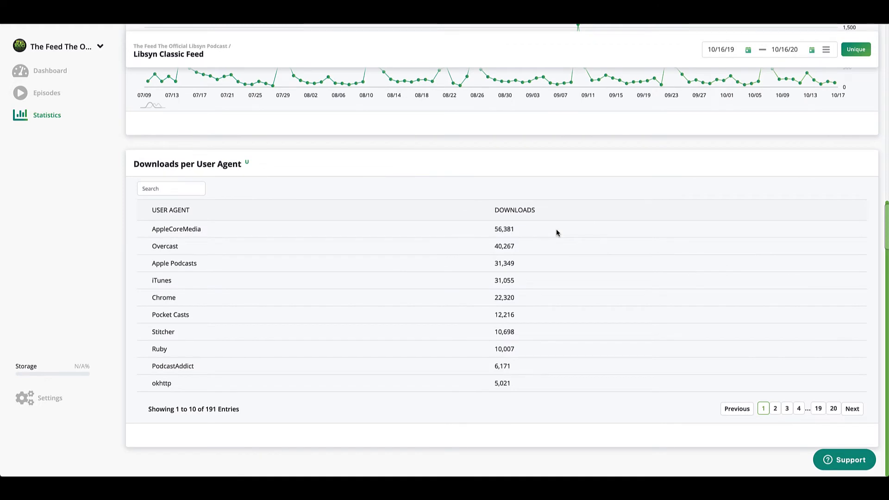
{"action": "scroll", "coordinate": [557, 233], "scroll_direction": "up", "scroll_amount": 2}
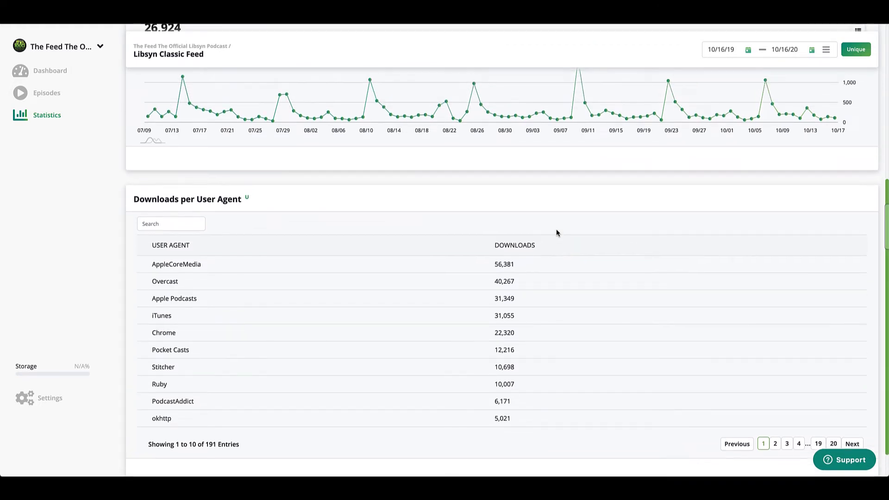
{"action": "scroll", "coordinate": [557, 233], "scroll_direction": "up", "scroll_amount": 3}
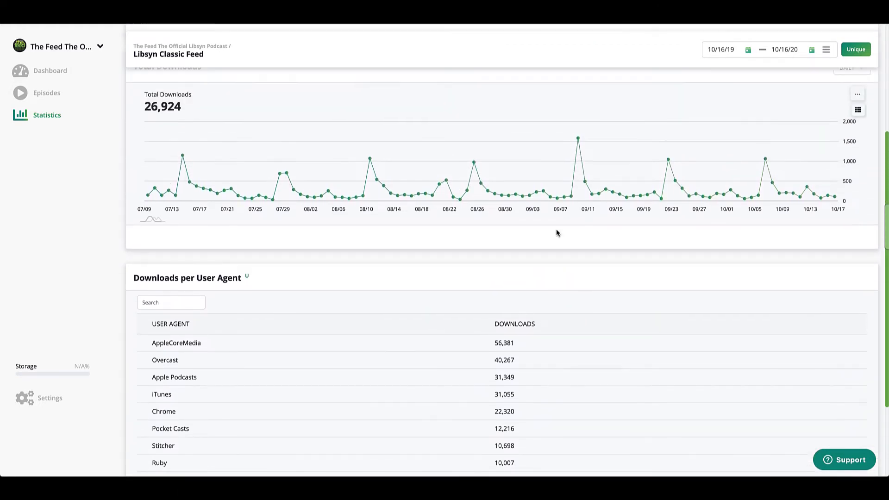
{"action": "scroll", "coordinate": [557, 233], "scroll_direction": "up", "scroll_amount": 5}
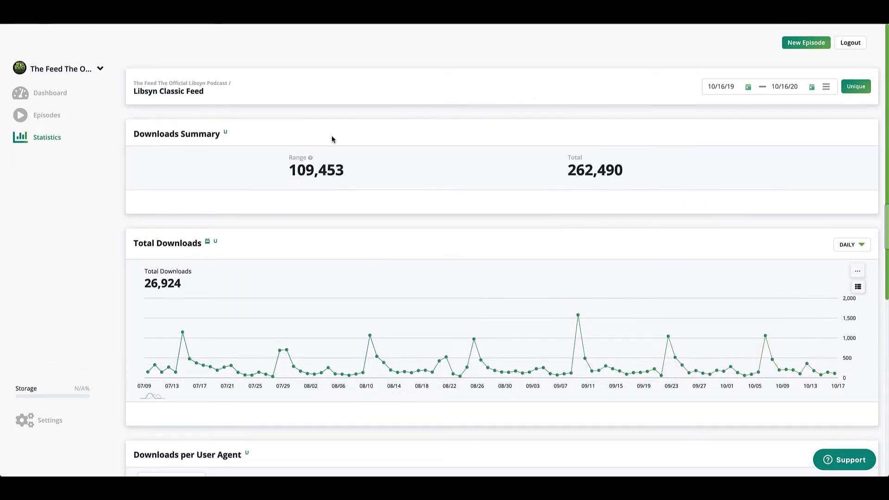
{"action": "left_click", "coordinate": [216, 86]}
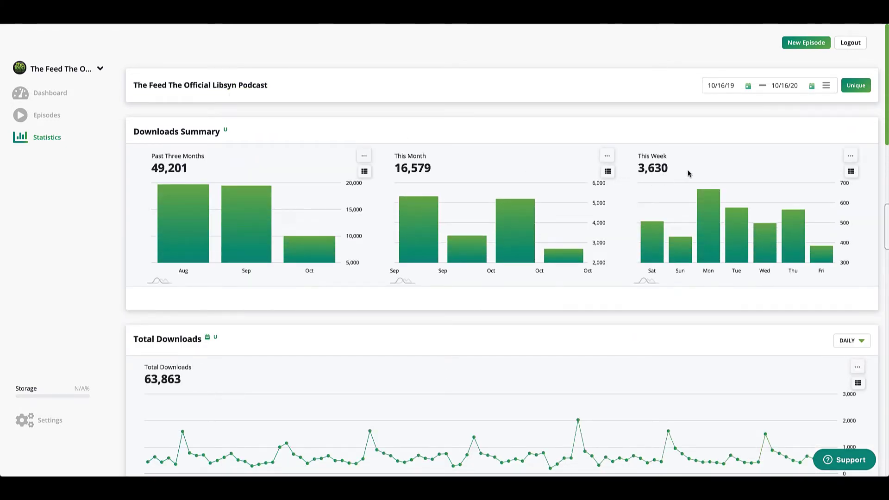
Switch the podcast statistics from Unique to IAB download counts
{"action": "left_click", "coordinate": [863, 90]}
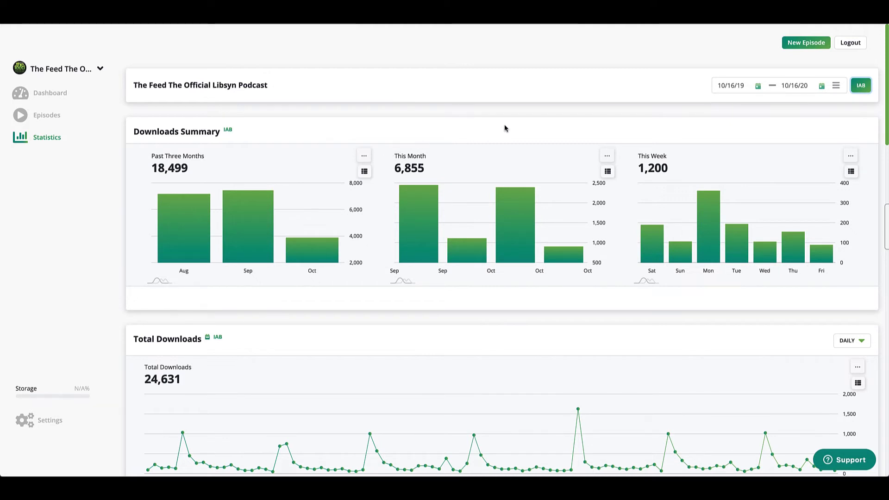
Start a new episode, review its detail fields, and try the draft switch, leaving it set to Publish
{"action": "left_click", "coordinate": [796, 49]}
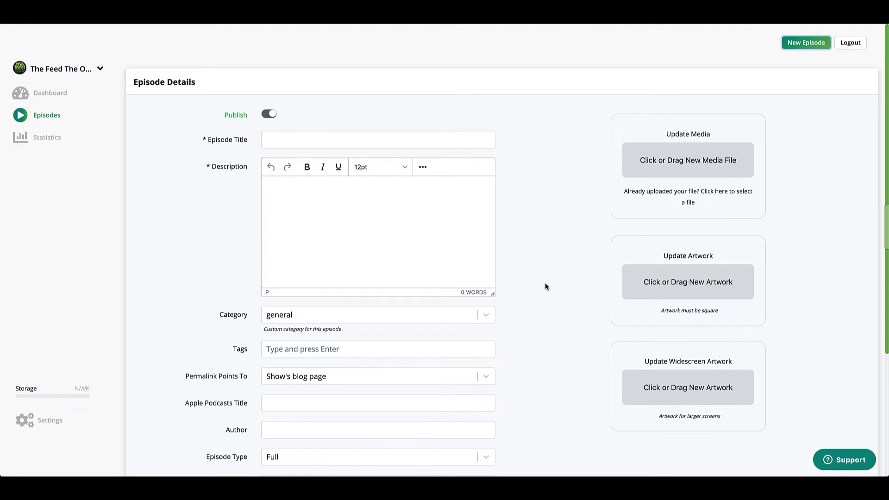
{"action": "scroll", "coordinate": [546, 283], "scroll_direction": "down", "scroll_amount": 4}
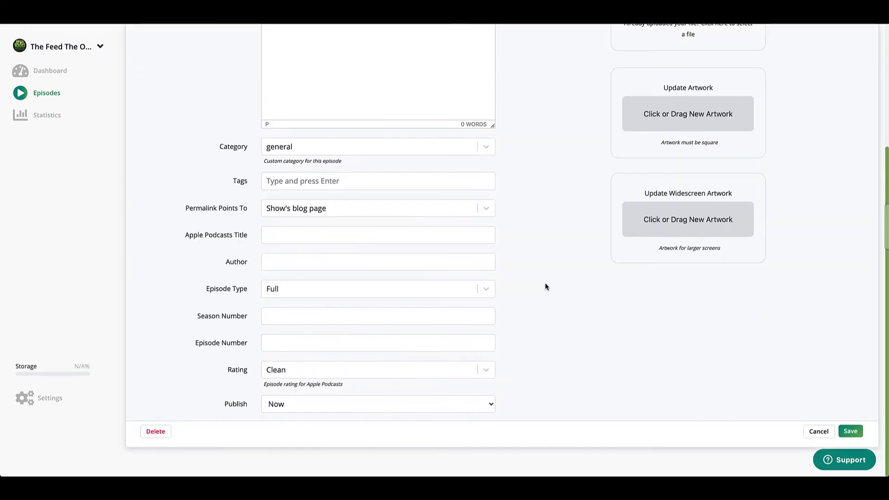
{"action": "scroll", "coordinate": [546, 285], "scroll_direction": "up", "scroll_amount": 4}
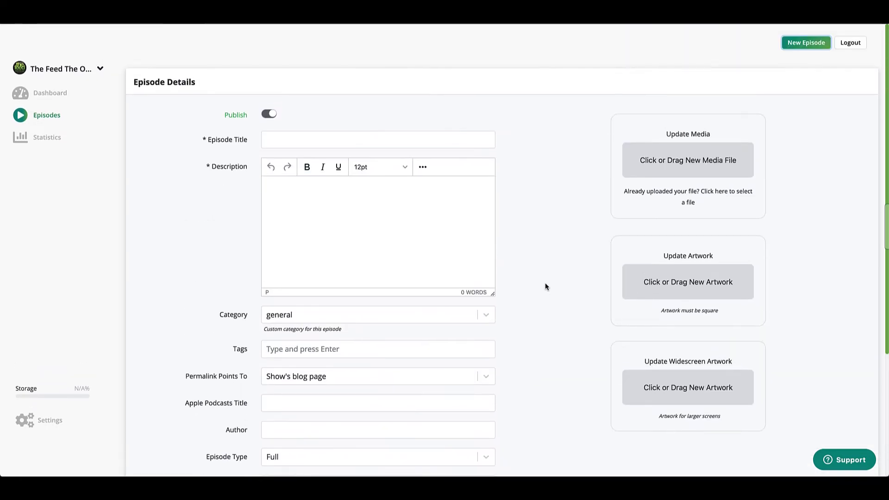
{"action": "left_click", "coordinate": [269, 116]}
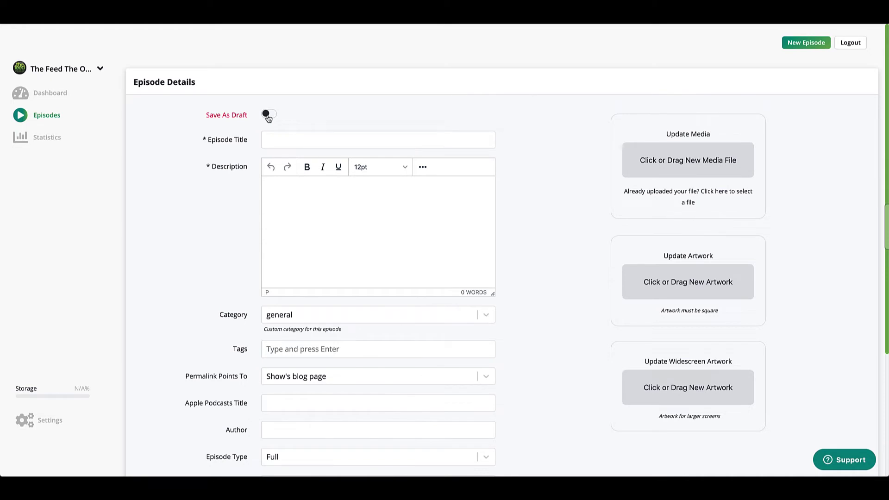
{"action": "left_click", "coordinate": [269, 115]}
Title the episode "Episode 1: Welcome to My Awesome Show" and enter "Lorem Ipsum" as its description
{"action": "left_click", "coordinate": [331, 142]}
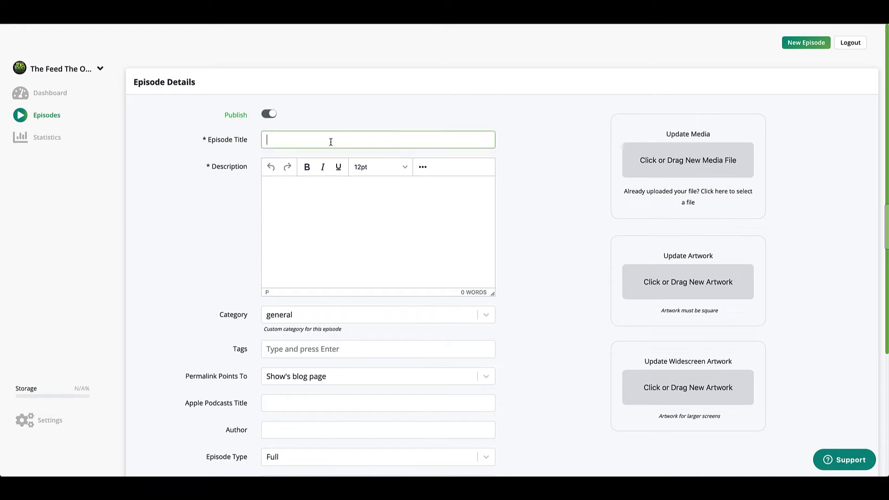
{"action": "type", "text": "Episode 1: Welcome to M"}
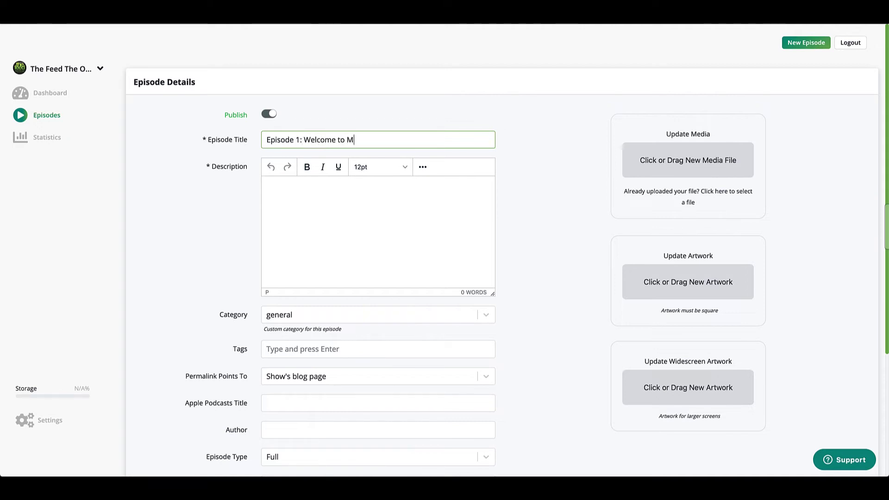
{"action": "type", "text": "y Awesome Show"}
{"action": "left_click", "coordinate": [414, 236]}
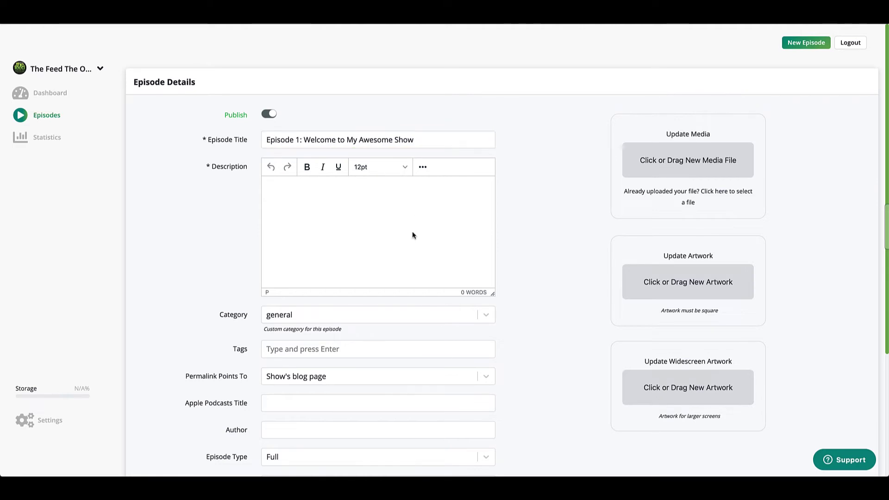
{"action": "type", "text": "Lorem Ipsum"}
Upload 178_thefeed.mp3 from the Desktop folder as the episode's media file
{"action": "left_click", "coordinate": [676, 160]}
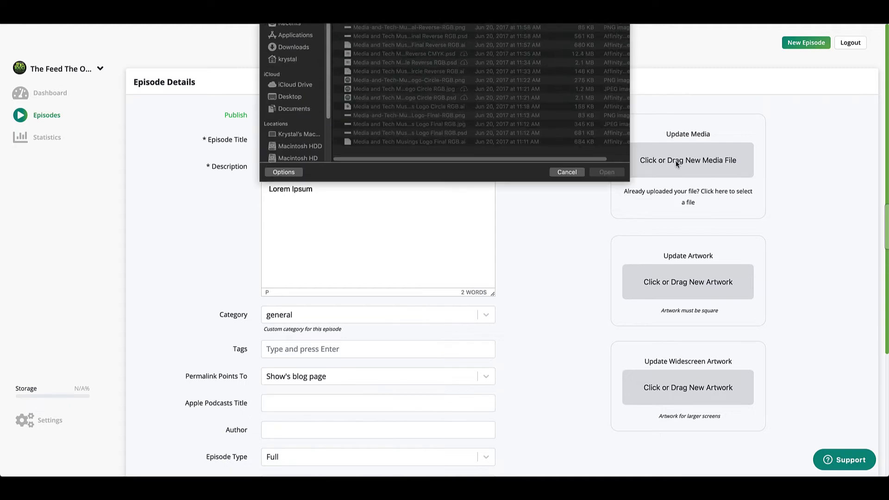
{"action": "left_click", "coordinate": [288, 145]}
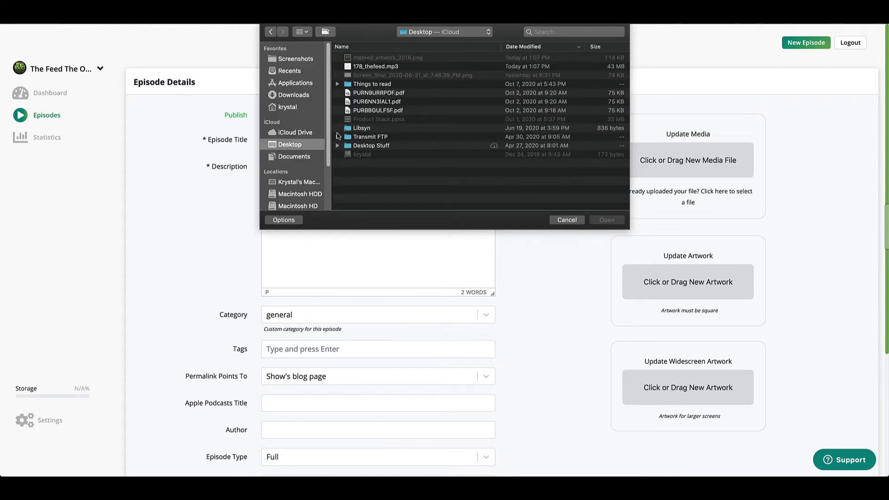
{"action": "left_click", "coordinate": [379, 66]}
{"action": "left_click", "coordinate": [603, 218]}
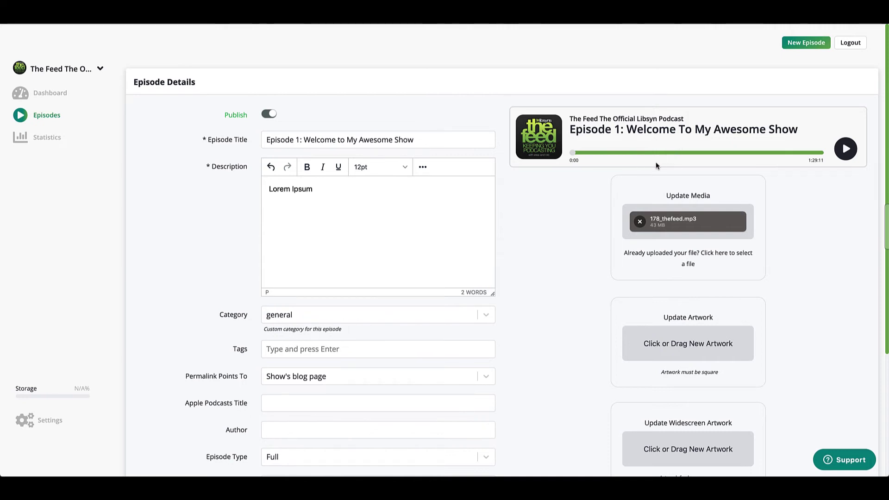
Change the episode title to "Episode 1: Welcome to My Awesome Podcast Episode" and refresh the player preview
{"action": "left_click", "coordinate": [427, 139]}
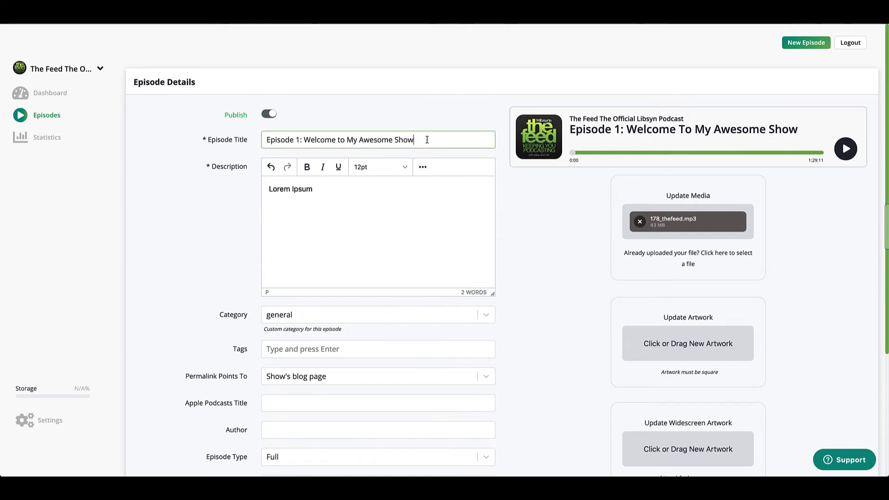
{"action": "key", "text": "BackSpace"}
{"action": "key", "text": "BackSpace"}
{"action": "key", "text": "BackSpace"}
{"action": "key", "text": "BackSpace"}
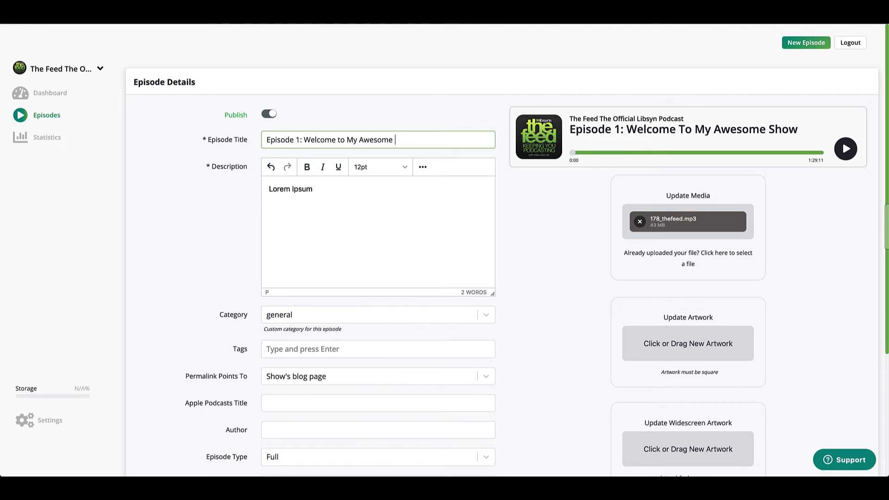
{"action": "type", "text": "Podcast Episode"}
{"action": "left_click", "coordinate": [415, 202]}
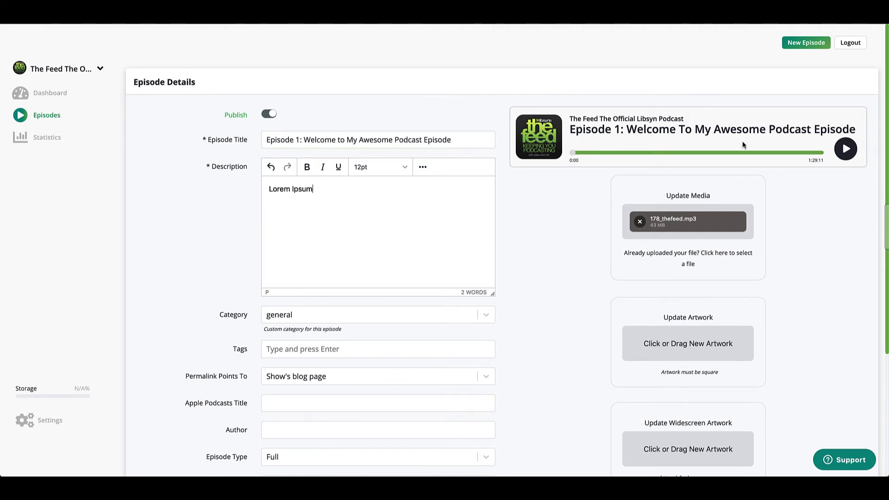
Replace "Podcast Episode" at the end of the episode title with "Show"
{"action": "left_click_drag", "start_coordinate": [394, 138], "coordinate": [464, 137]}
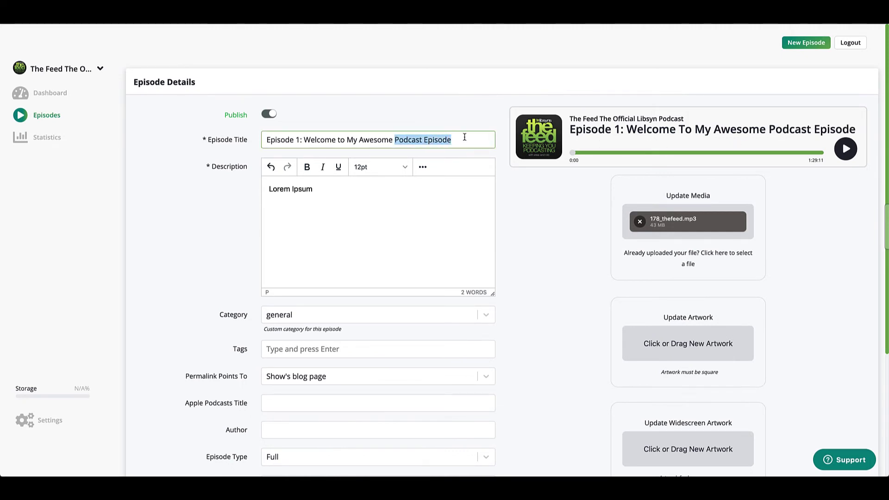
{"action": "type", "text": "Show"}
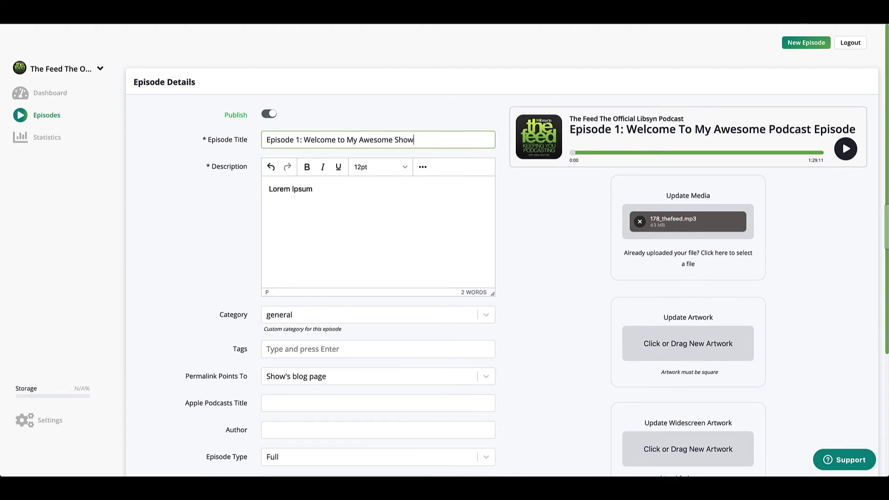
{"action": "key", "text": "Tab"}
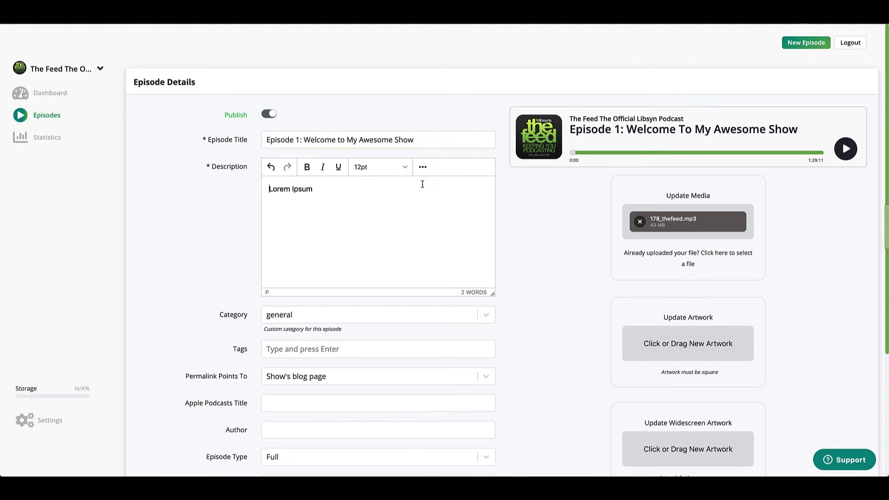
Play the uploaded episode in the preview player, skip ahead to about 13:30, and pause it
{"action": "left_click", "coordinate": [848, 148]}
{"action": "left_click_drag", "start_coordinate": [574, 159], "coordinate": [611, 157]}
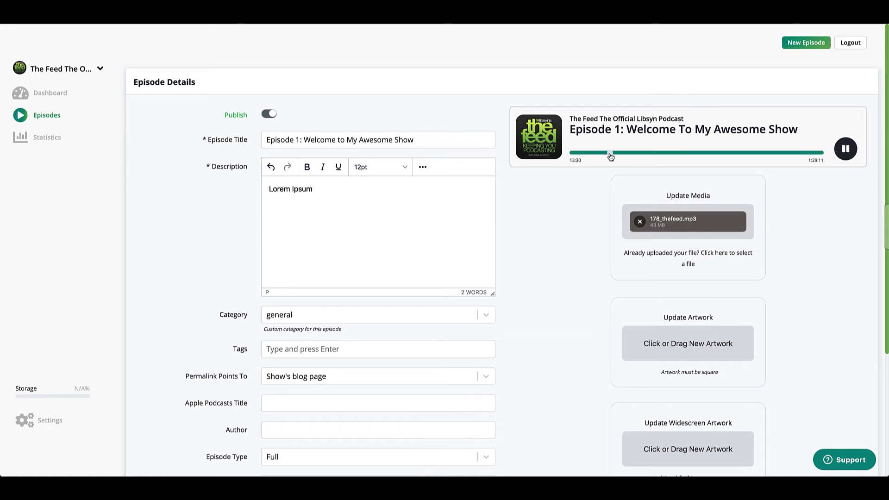
{"action": "left_click", "coordinate": [846, 149]}
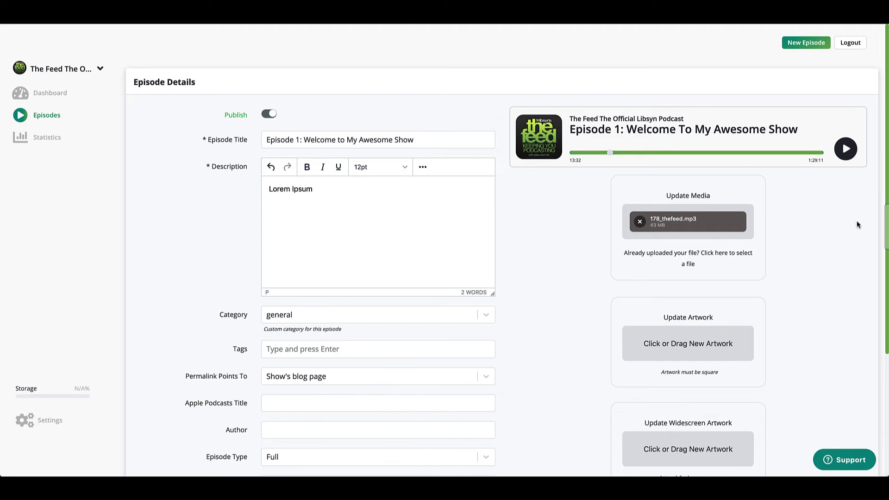
Add thefeed_artwork_2016.png from the Desktop folder as the episode's square artwork
{"action": "left_click", "coordinate": [707, 344]}
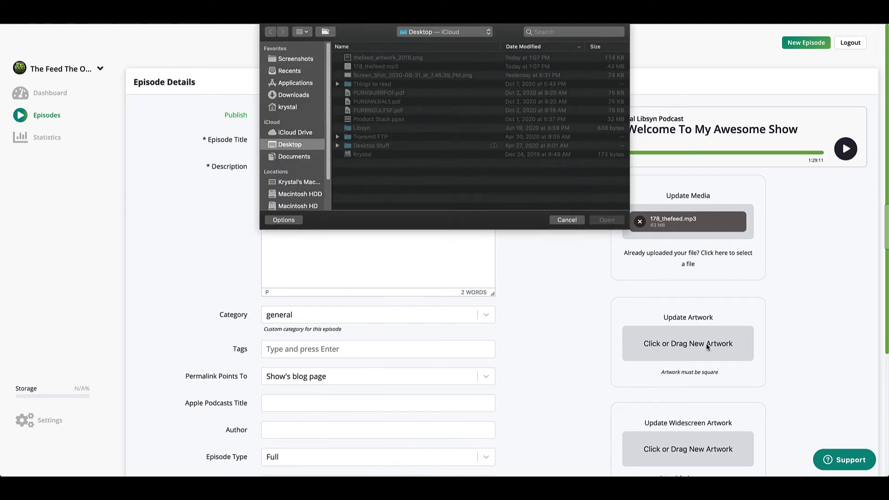
{"action": "left_click", "coordinate": [385, 55]}
{"action": "double_click", "coordinate": [386, 53]}
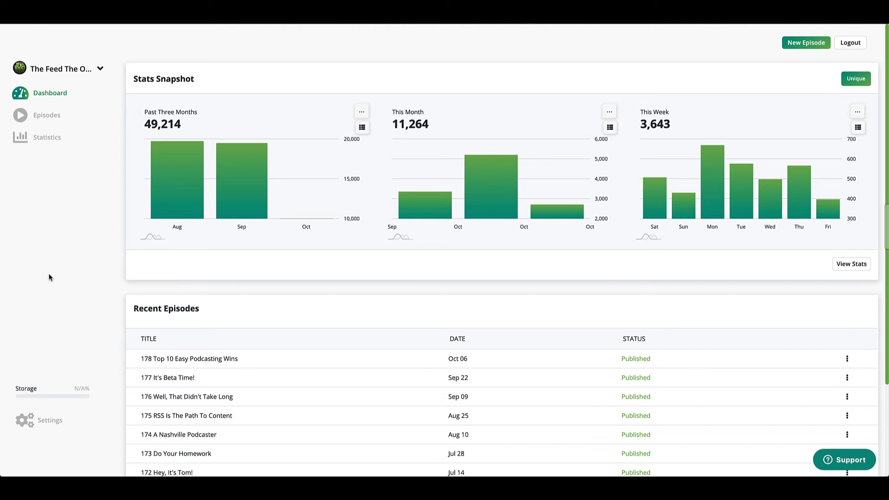
Open the main Podcast Settings and review the show details, categories, owner fields, content rating and language
{"action": "left_click", "coordinate": [37, 420]}
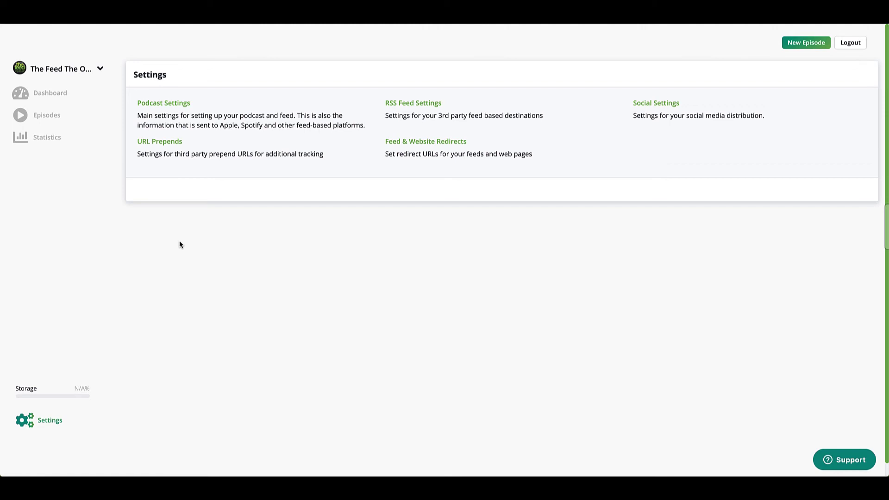
{"action": "left_click", "coordinate": [224, 127]}
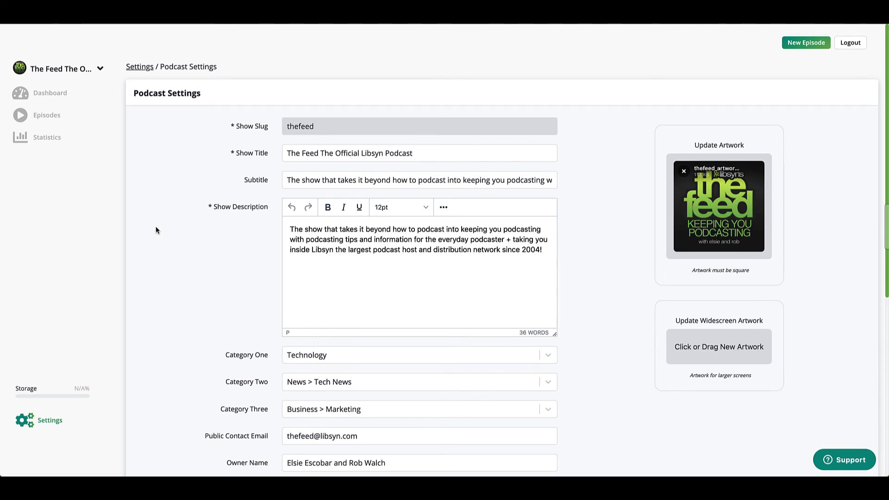
{"action": "scroll", "coordinate": [155, 231], "scroll_direction": "down", "scroll_amount": 1}
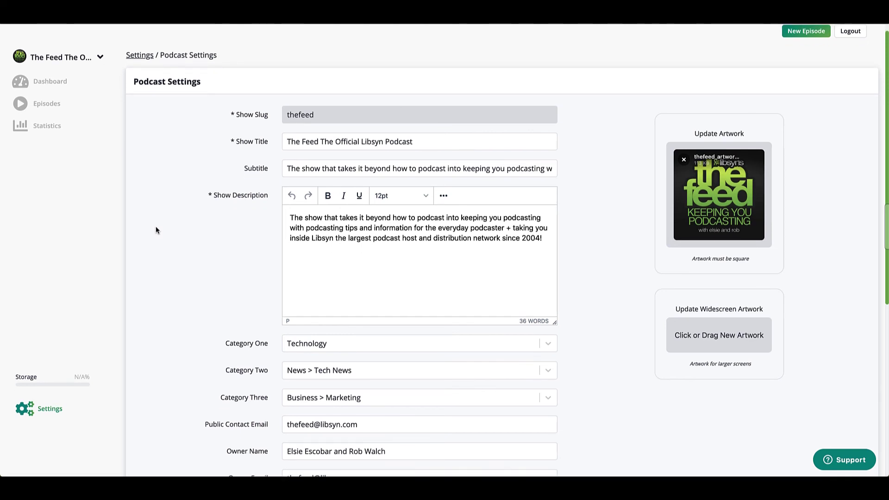
{"action": "scroll", "coordinate": [155, 231], "scroll_direction": "down", "scroll_amount": 2}
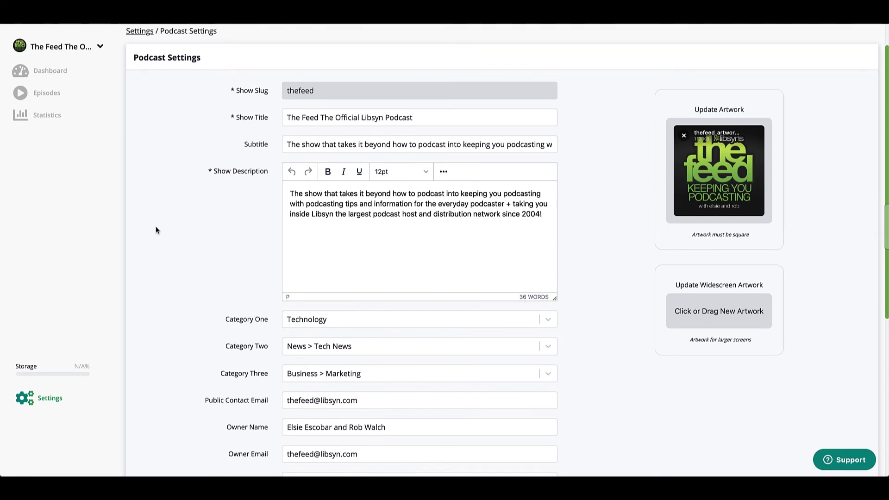
{"action": "scroll", "coordinate": [155, 229], "scroll_direction": "down", "scroll_amount": 4}
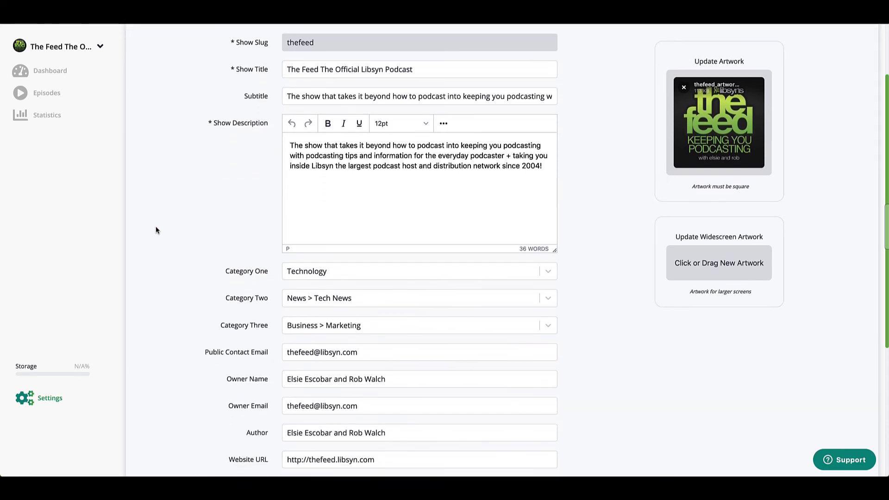
{"action": "scroll", "coordinate": [156, 230], "scroll_direction": "down", "scroll_amount": 5}
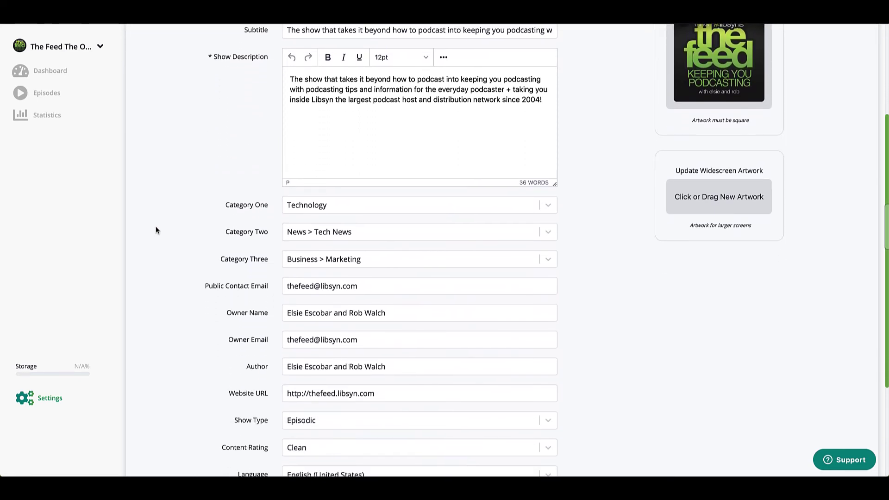
{"action": "scroll", "coordinate": [156, 230], "scroll_direction": "down", "scroll_amount": 3}
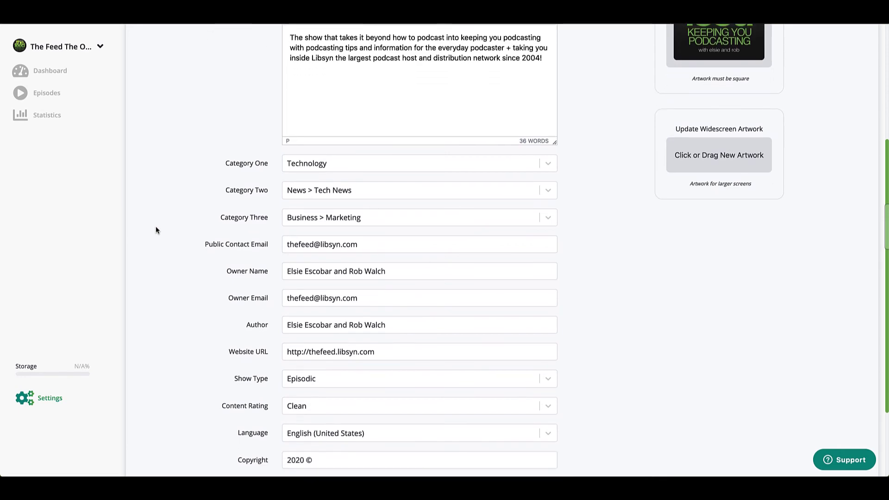
{"action": "scroll", "coordinate": [156, 230], "scroll_direction": "down", "scroll_amount": 3}
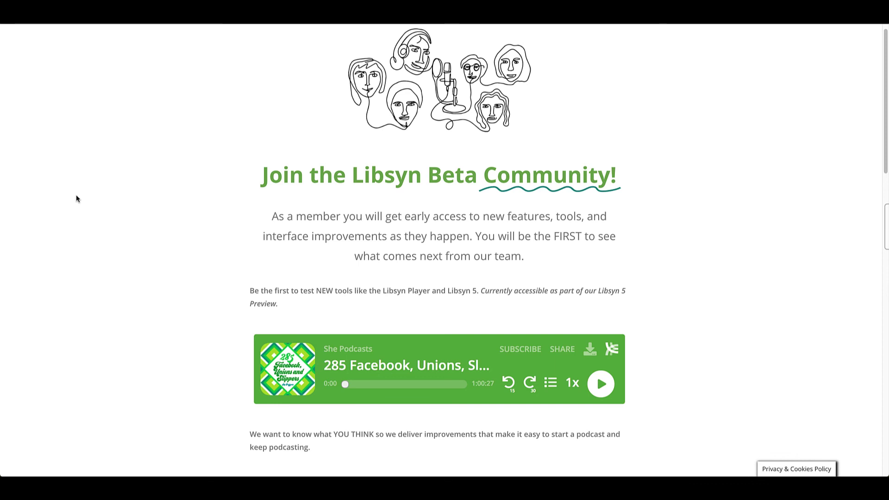
Review the Libsyn Beta Community page, including its Slack community guidelines and the fields of the sign-up form
{"action": "scroll", "coordinate": [76, 195], "scroll_direction": "up", "scroll_amount": 1}
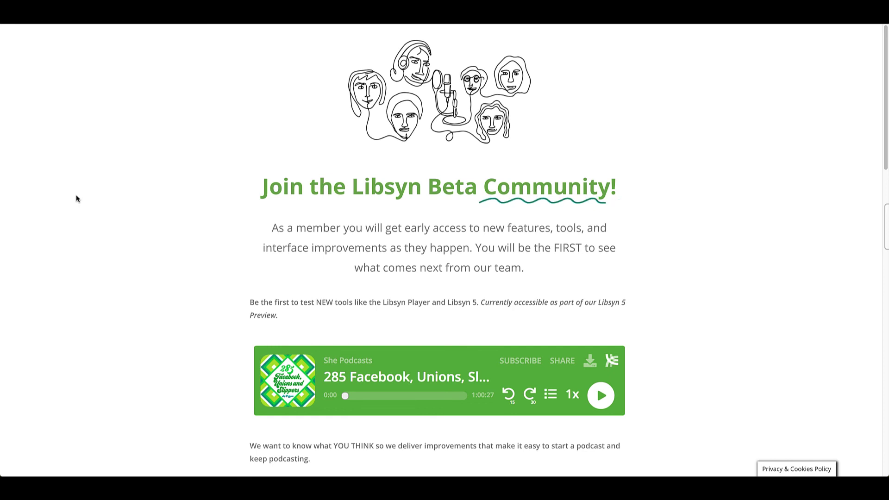
{"action": "scroll", "coordinate": [77, 194], "scroll_direction": "down", "scroll_amount": 6}
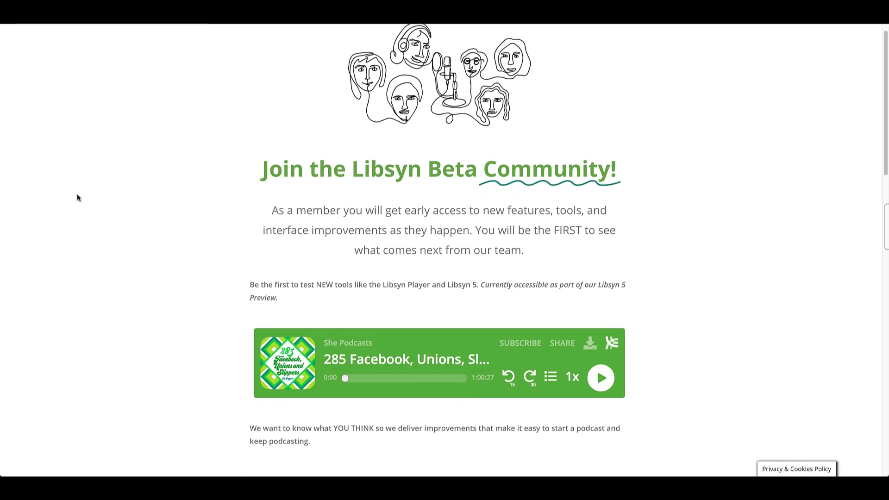
{"action": "scroll", "coordinate": [76, 195], "scroll_direction": "down", "scroll_amount": 5}
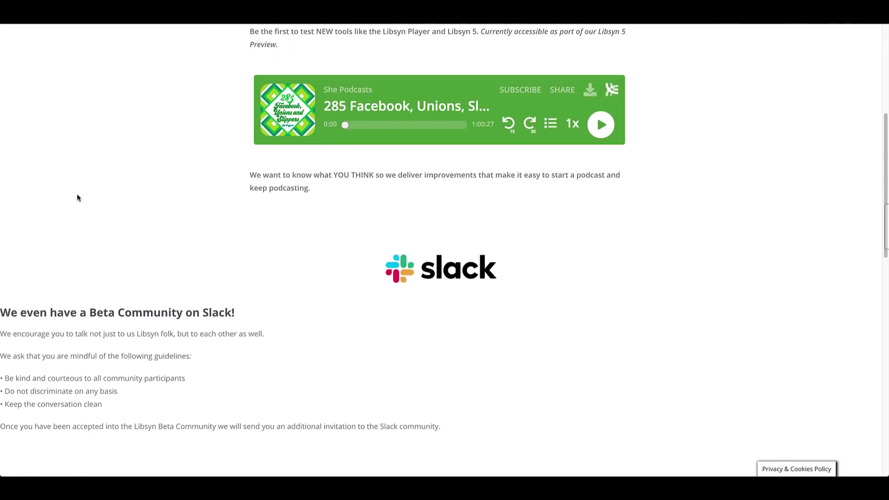
{"action": "scroll", "coordinate": [77, 196], "scroll_direction": "down", "scroll_amount": 5}
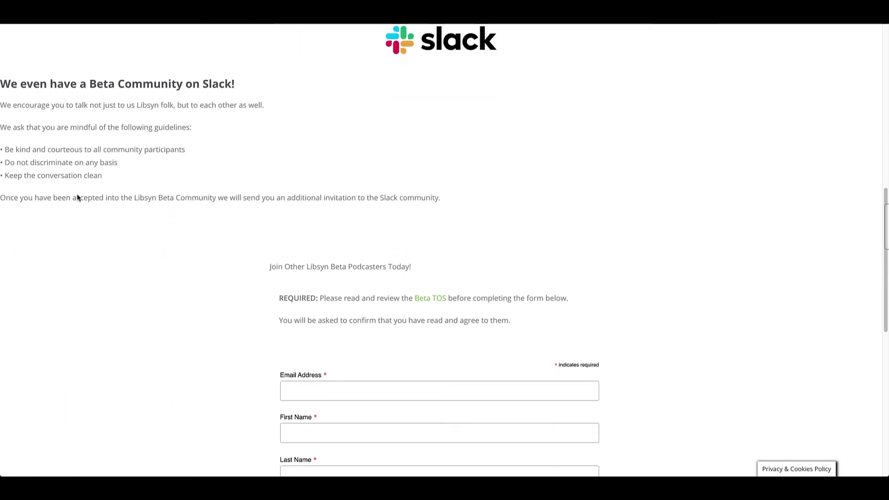
{"action": "scroll", "coordinate": [78, 197], "scroll_direction": "down", "scroll_amount": 2}
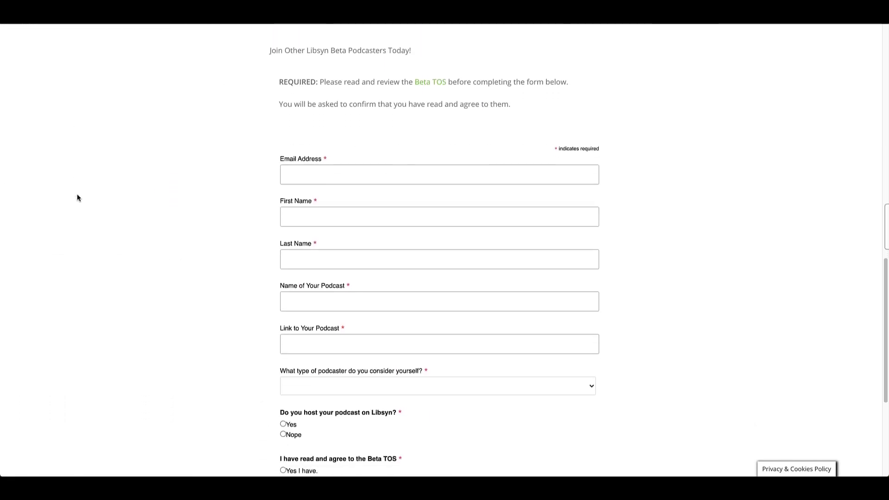
{"action": "scroll", "coordinate": [77, 195], "scroll_direction": "down", "scroll_amount": 2}
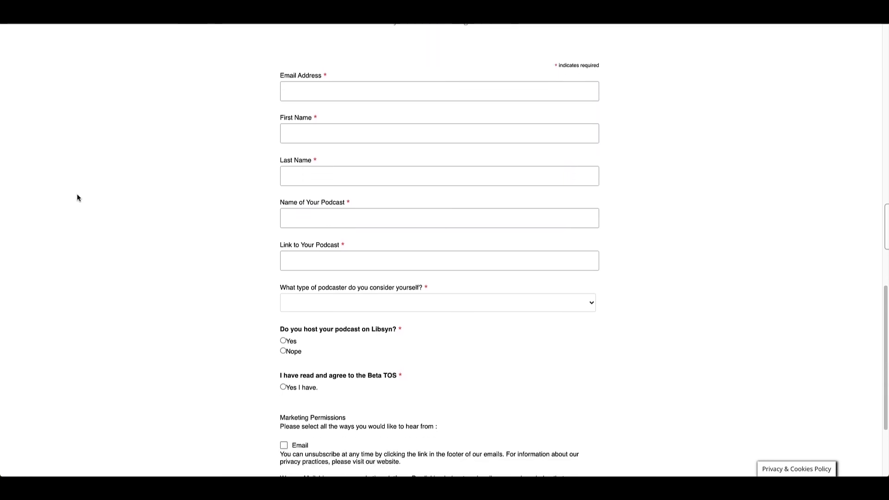
{"action": "scroll", "coordinate": [77, 198], "scroll_direction": "down", "scroll_amount": 1}
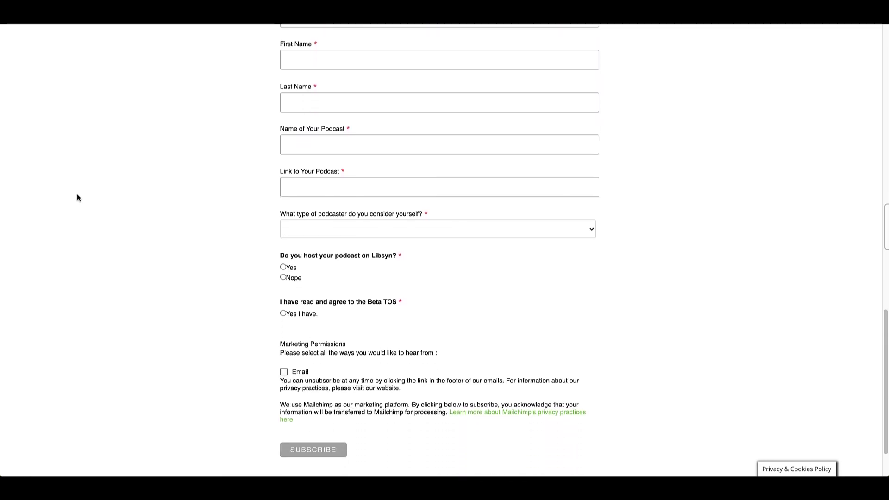